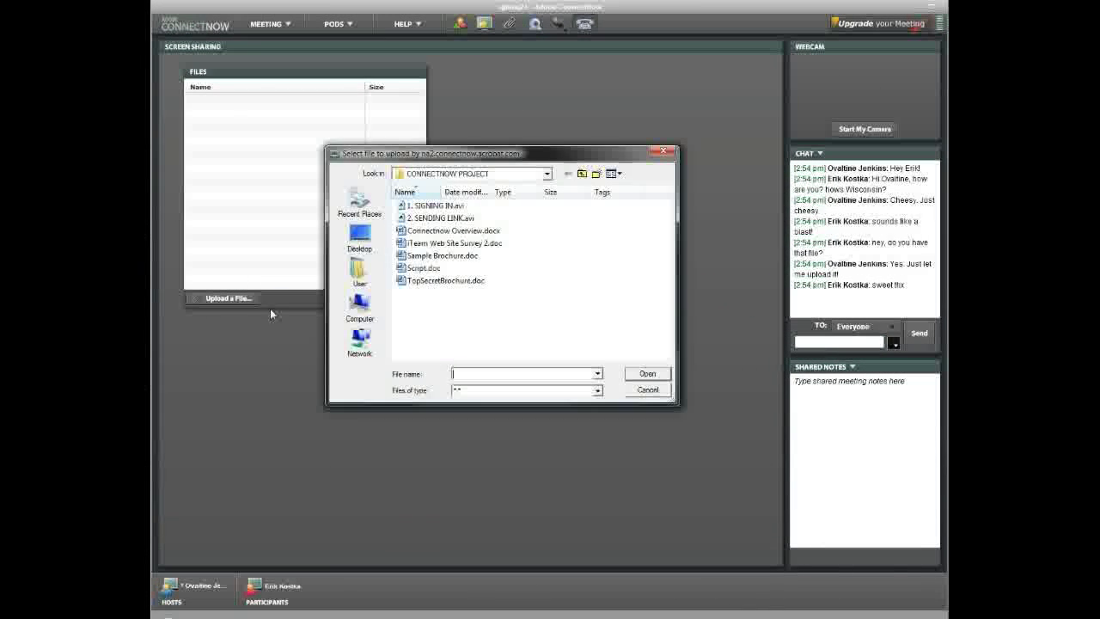
# Upload TopSecretBrochure.doc and draw two overlapping ellipses on the whiteboard.
pyautogui.doubleClick(463, 280)
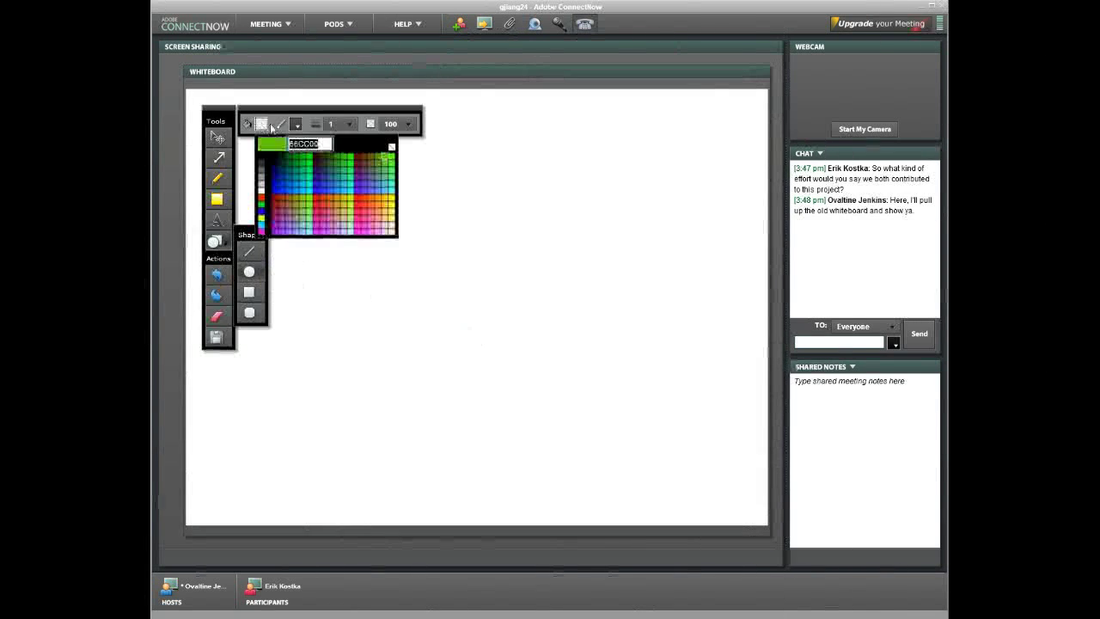
pyautogui.click(394, 151)
pyautogui.moveTo(281, 185)
pyautogui.mouseDown()
pyautogui.moveTo(352, 250)
pyautogui.moveTo(574, 393)
pyautogui.moveTo(558, 393)
pyautogui.mouseUp()
pyautogui.moveTo(751, 173)
pyautogui.mouseDown()
pyautogui.moveTo(624, 247)
pyautogui.moveTo(405, 410)
pyautogui.moveTo(443, 399)
pyautogui.mouseUp()
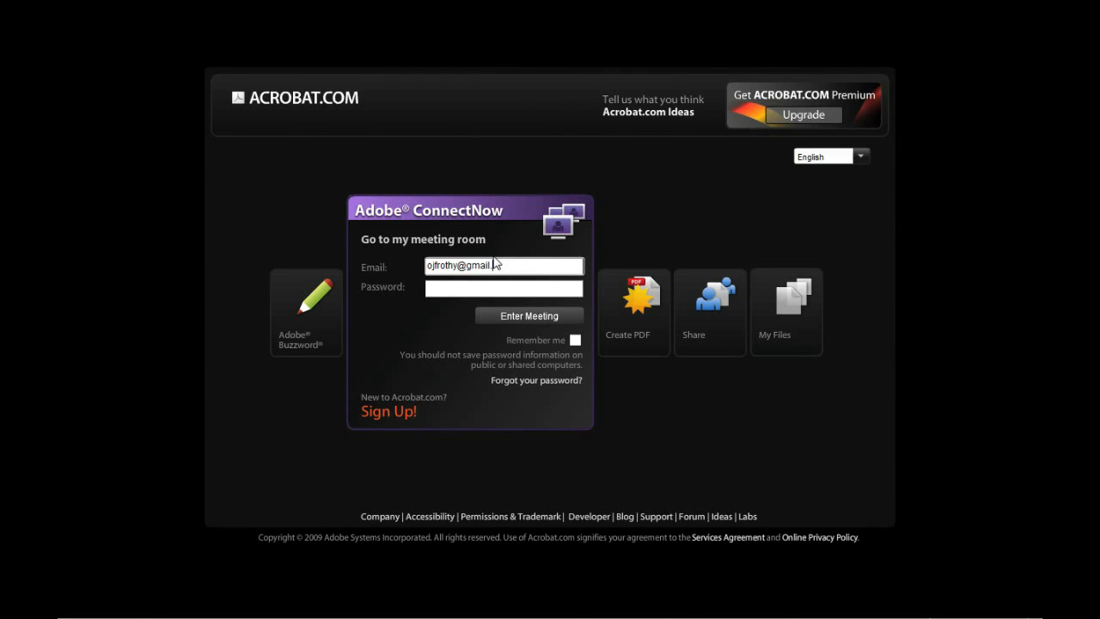
# Finish entering the account e-mail address and move on to the password field.
pyautogui.write('com')
pyautogui.press('Tab')
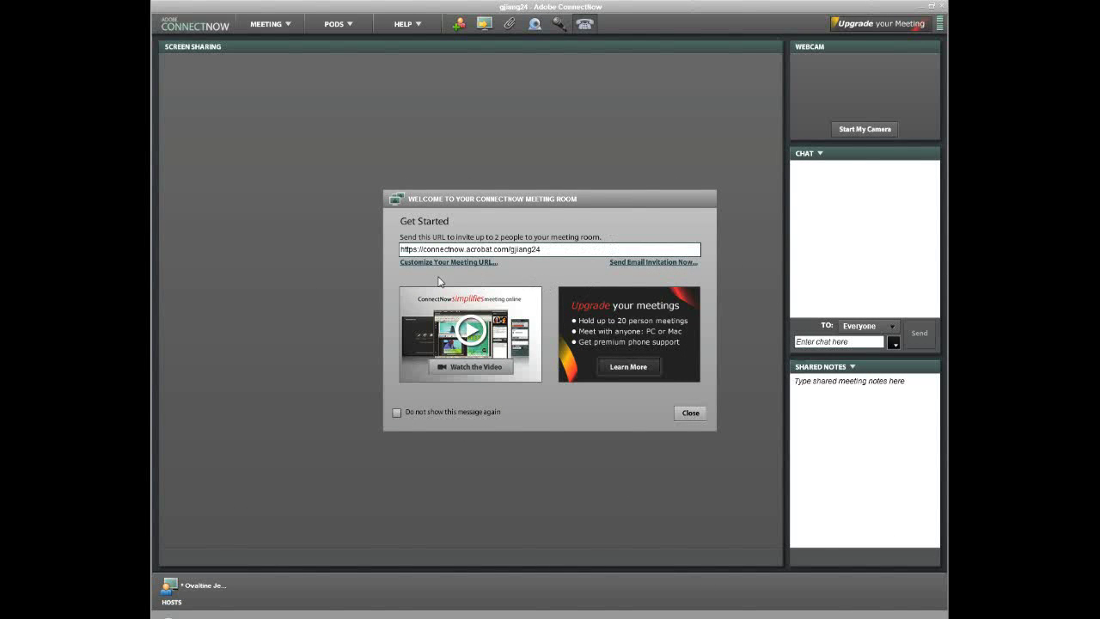
# Copy the meeting invitation URL from the welcome dialog.
pyautogui.moveTo(551, 250); pyautogui.dragTo(371, 247)
pyautogui.rightClick(427, 249)
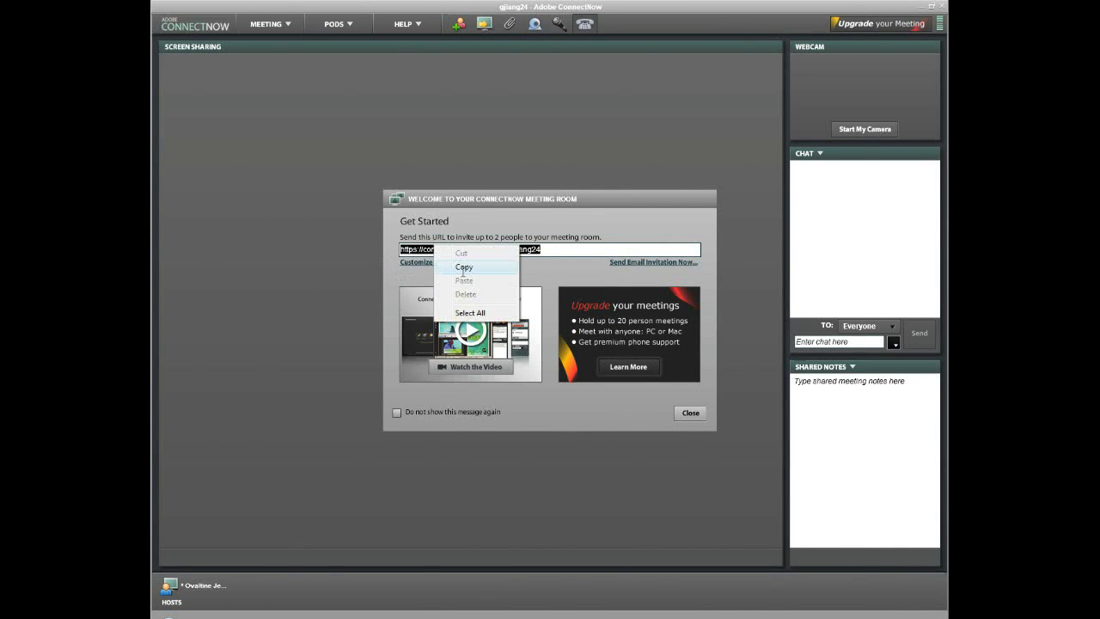
pyautogui.click(455, 270)
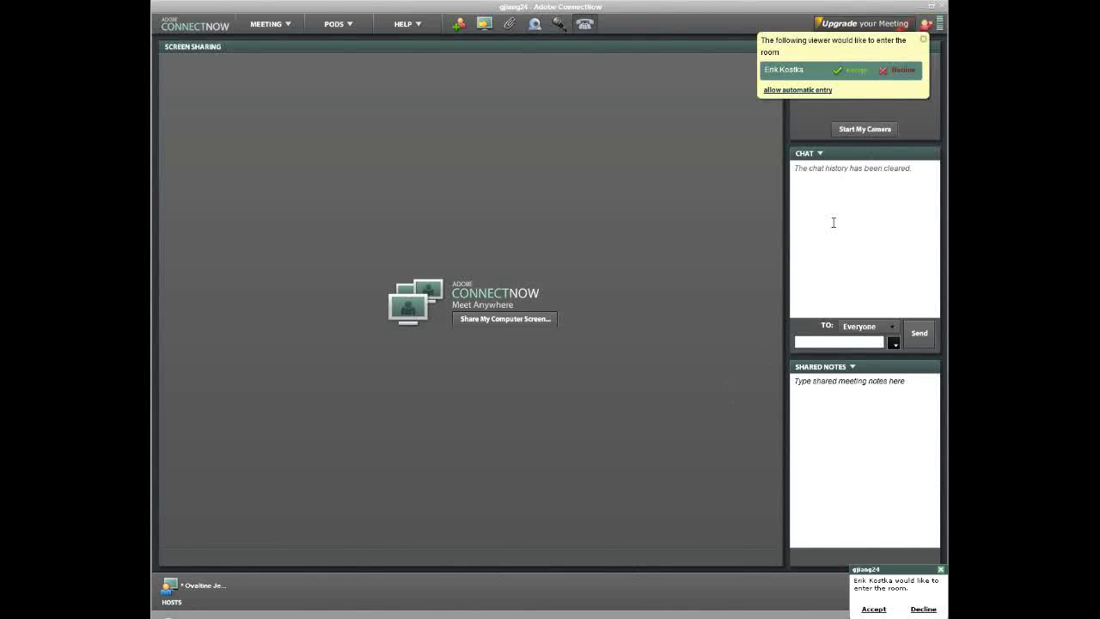
# Admit the guest and chat, sending 'Cheesy. Just cheesy.' and 'Yes. Just let me upload it!'.
pyautogui.click(856, 72)
pyautogui.click(846, 340)
pyautogui.write('Hey Erik')
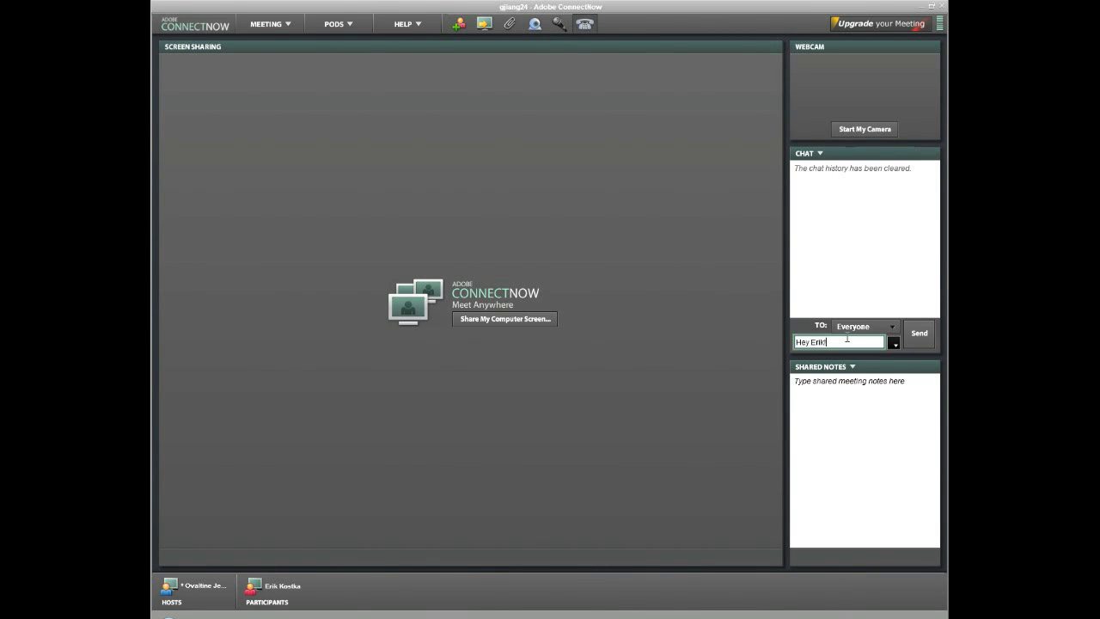
pyautogui.press('Return')
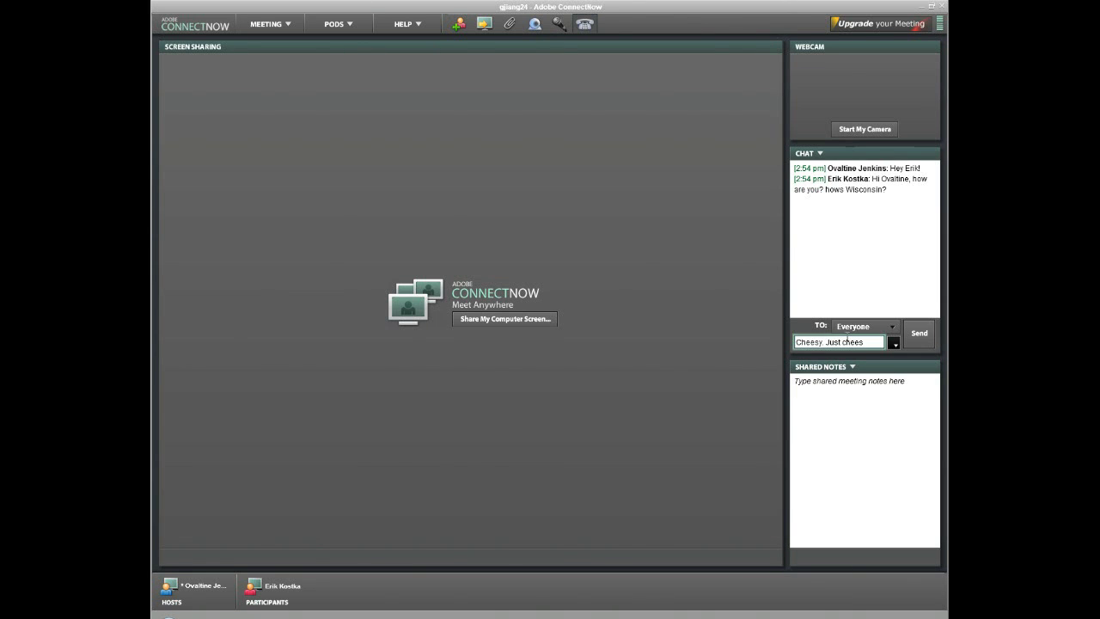
pyautogui.press('Return')
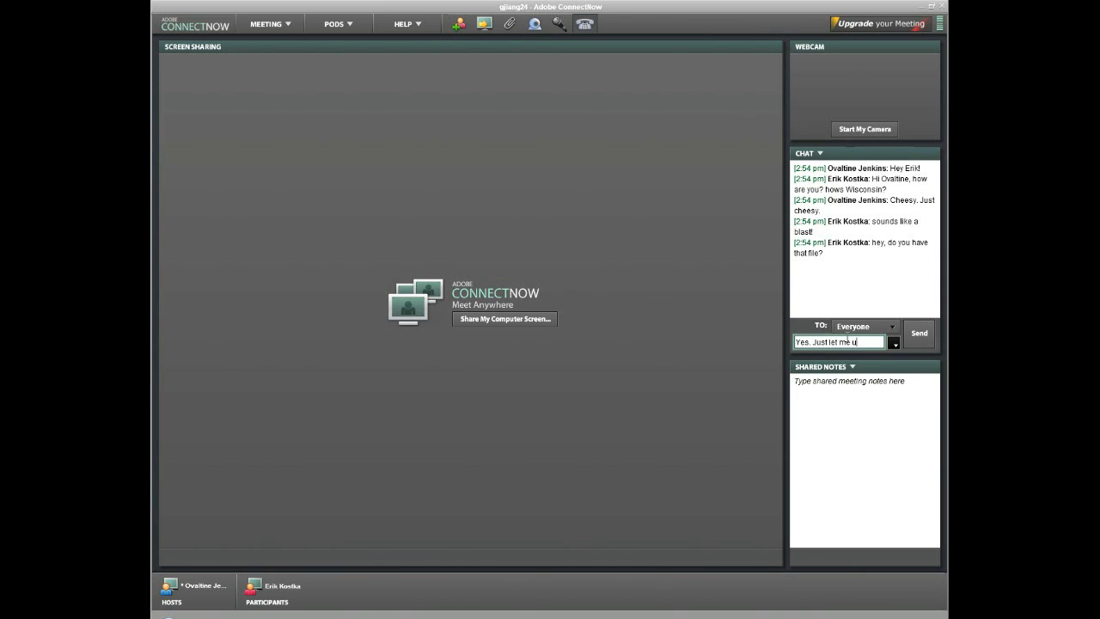
pyautogui.write('it!')
pyautogui.press('Return')
# Add a Files pod and upload TopSecretBrochure.doc to the meeting.
pyautogui.click(317, 25)
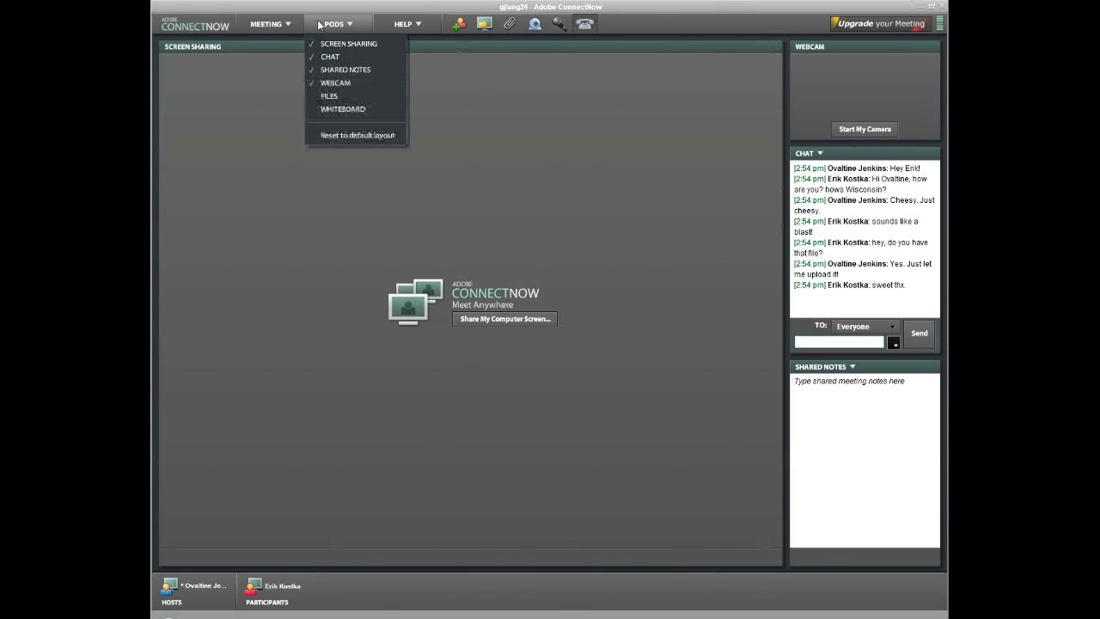
pyautogui.click(377, 97)
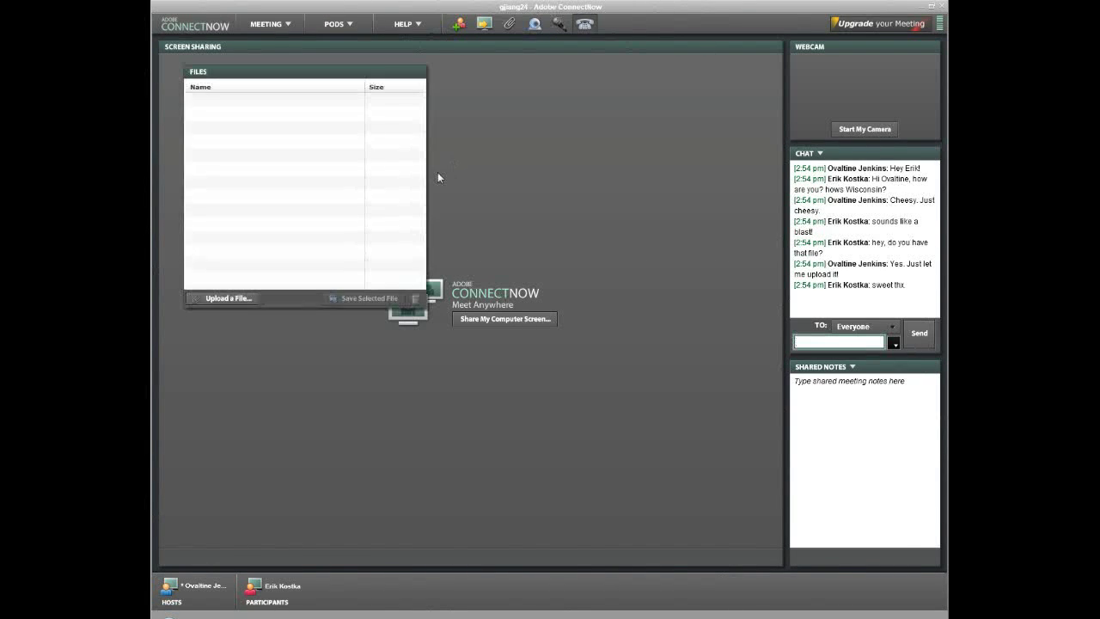
pyautogui.click(256, 299)
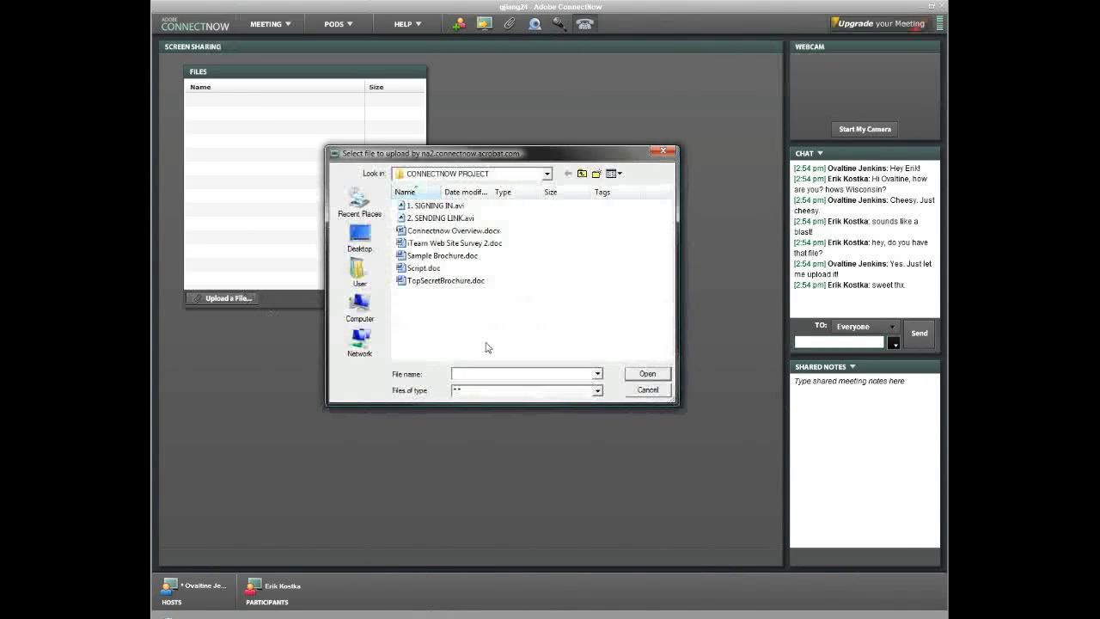
pyautogui.doubleClick(455, 280)
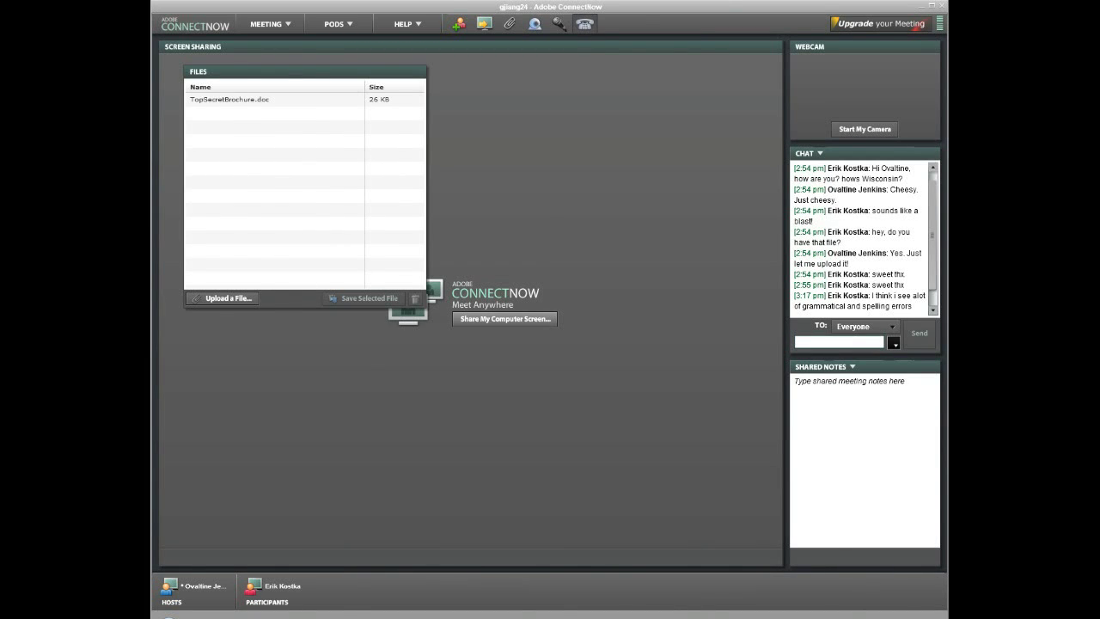
# Send a chat reply about sharing the screen to discuss it, then close the Files pod.
pyautogui.click(862, 337)
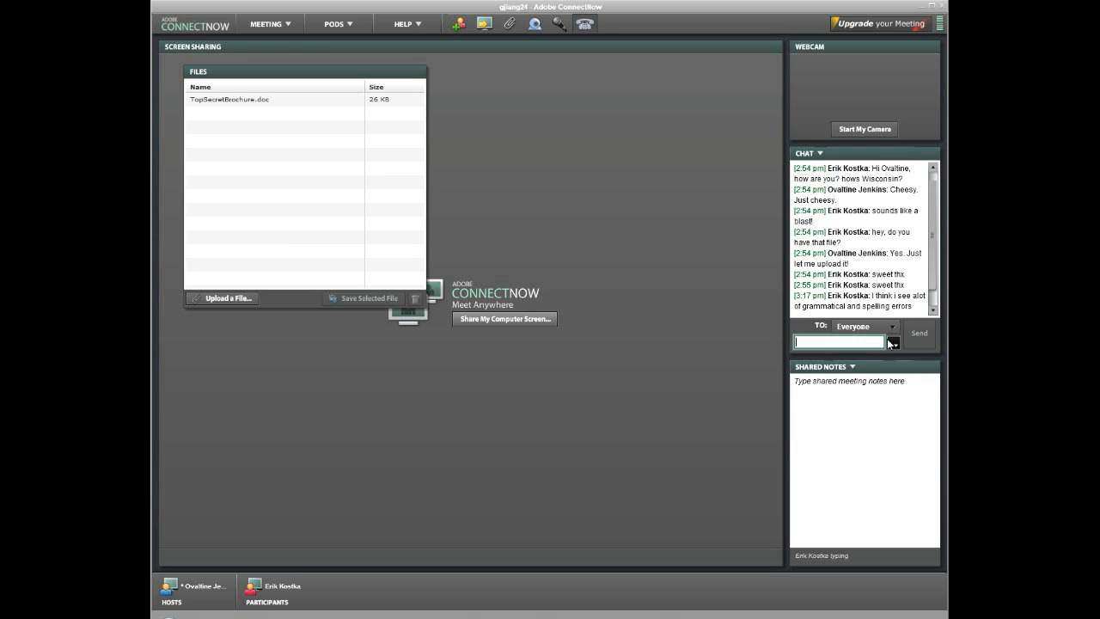
pyautogui.write('I discuss it from there.')
pyautogui.click(917, 342)
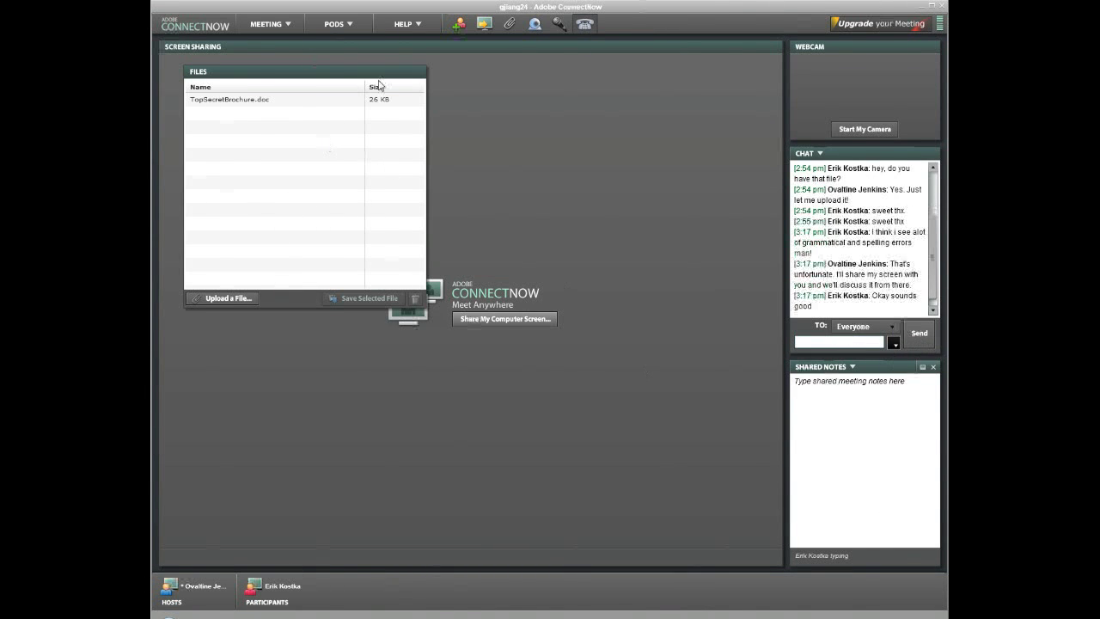
pyautogui.click(418, 74)
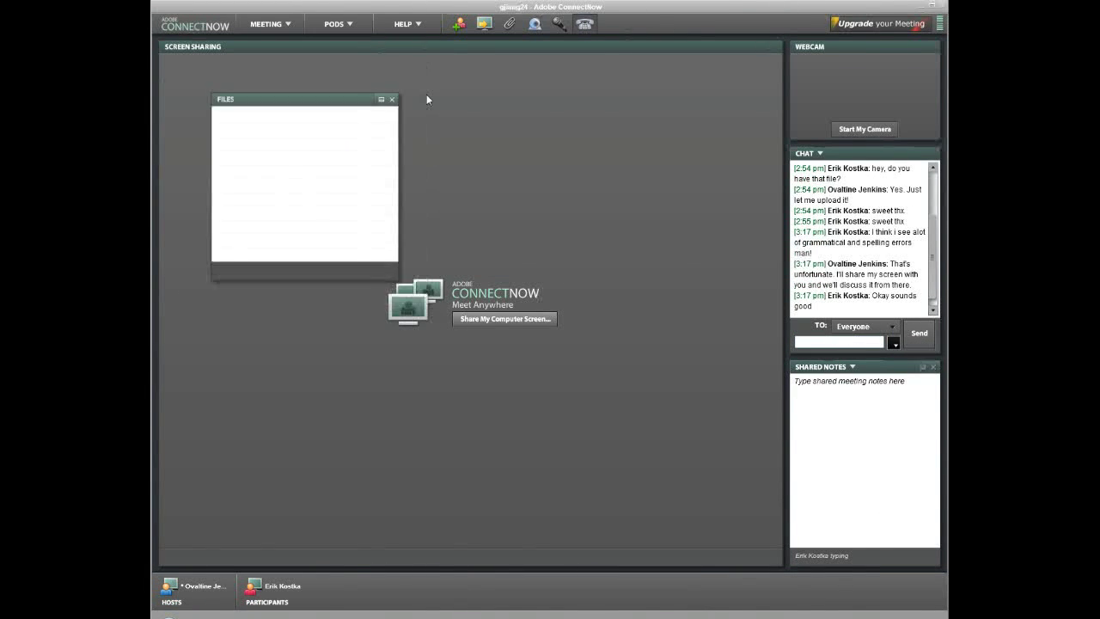
# Share the Sample Brochure.doc application using the Applications sharing option.
pyautogui.click(536, 318)
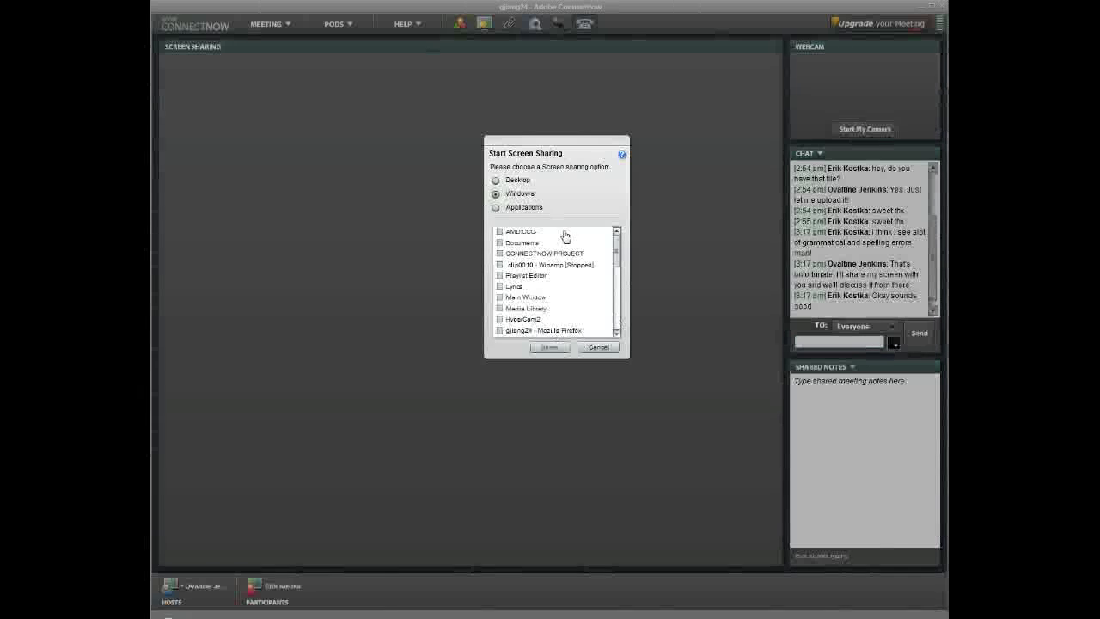
pyautogui.click(514, 182)
pyautogui.click(513, 195)
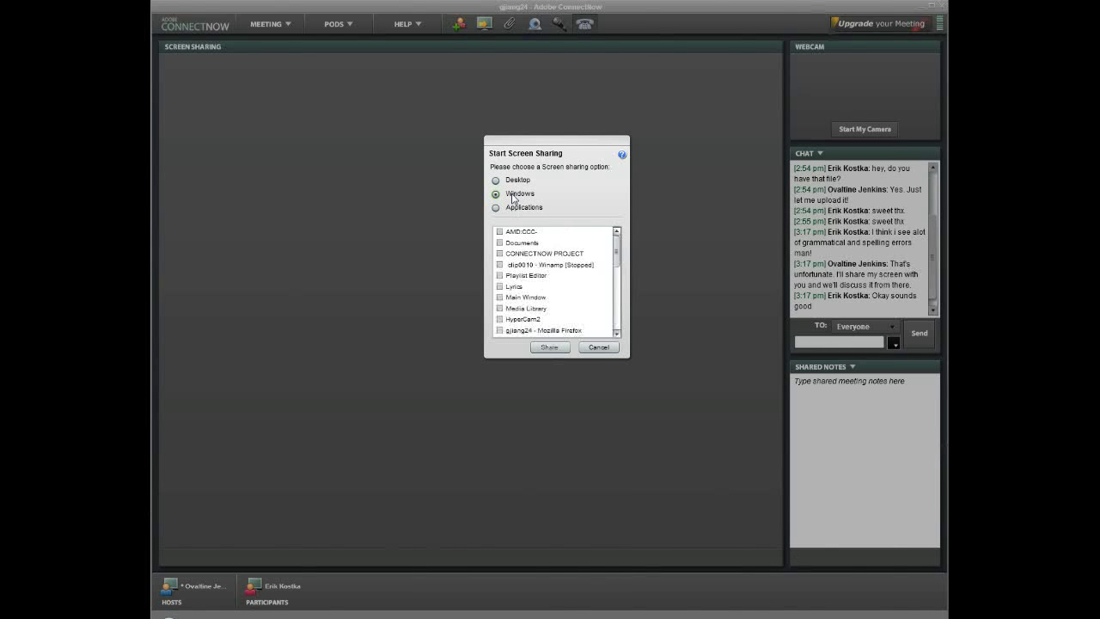
pyautogui.click(516, 209)
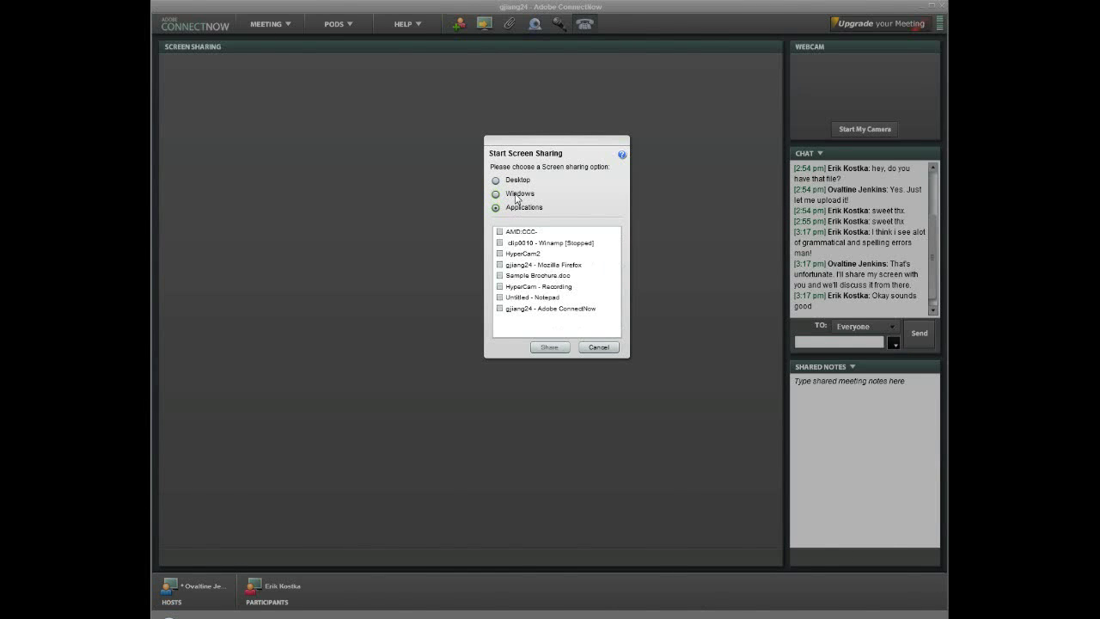
pyautogui.click(516, 196)
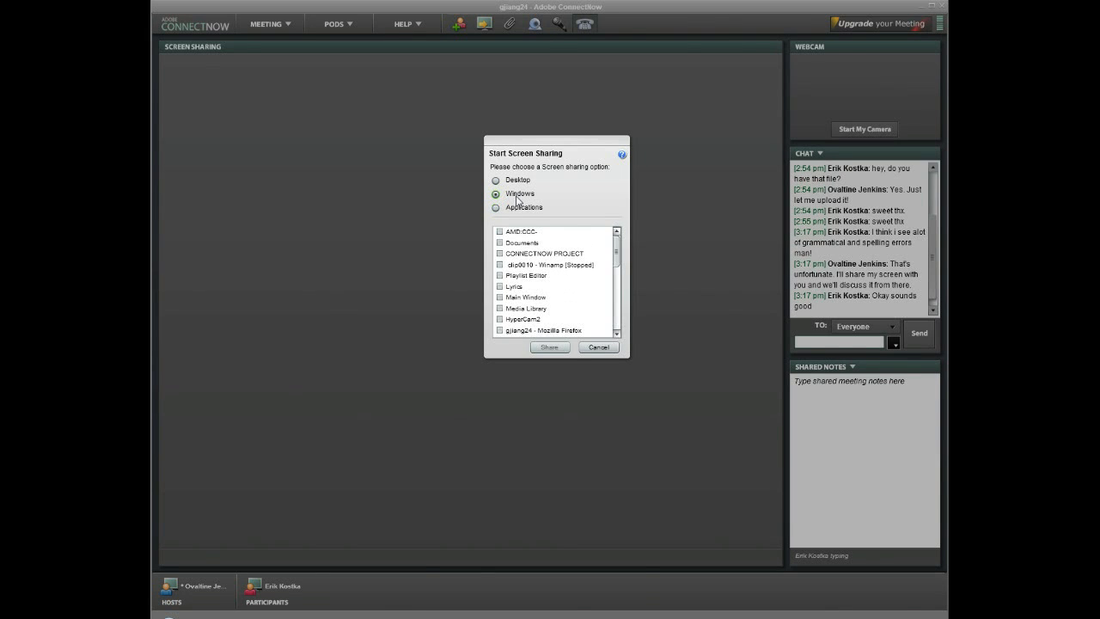
pyautogui.click(517, 210)
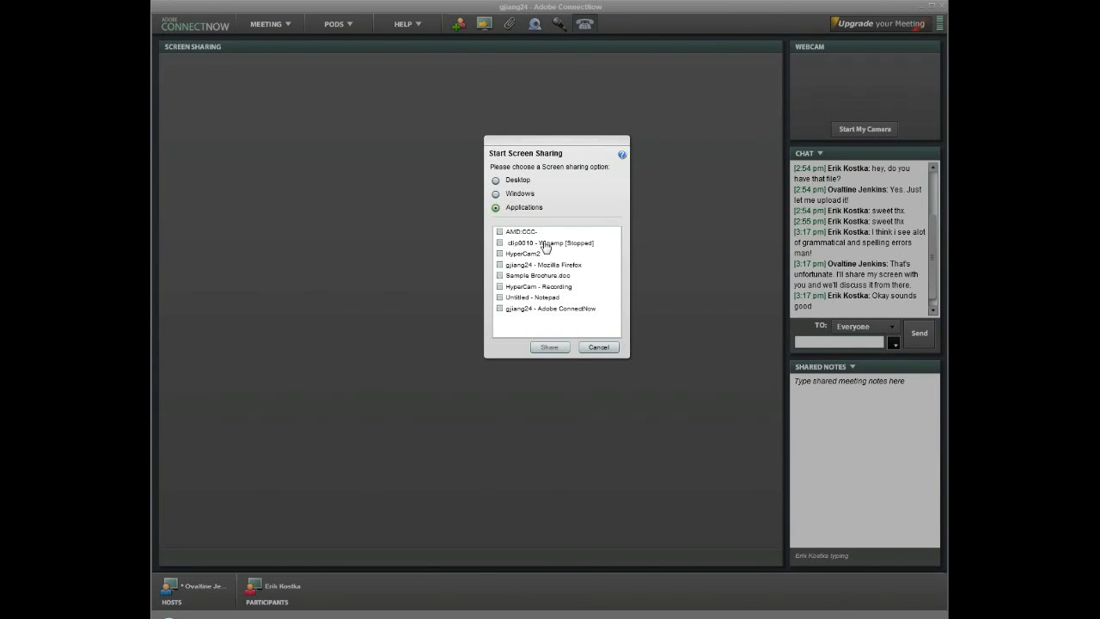
pyautogui.click(549, 346)
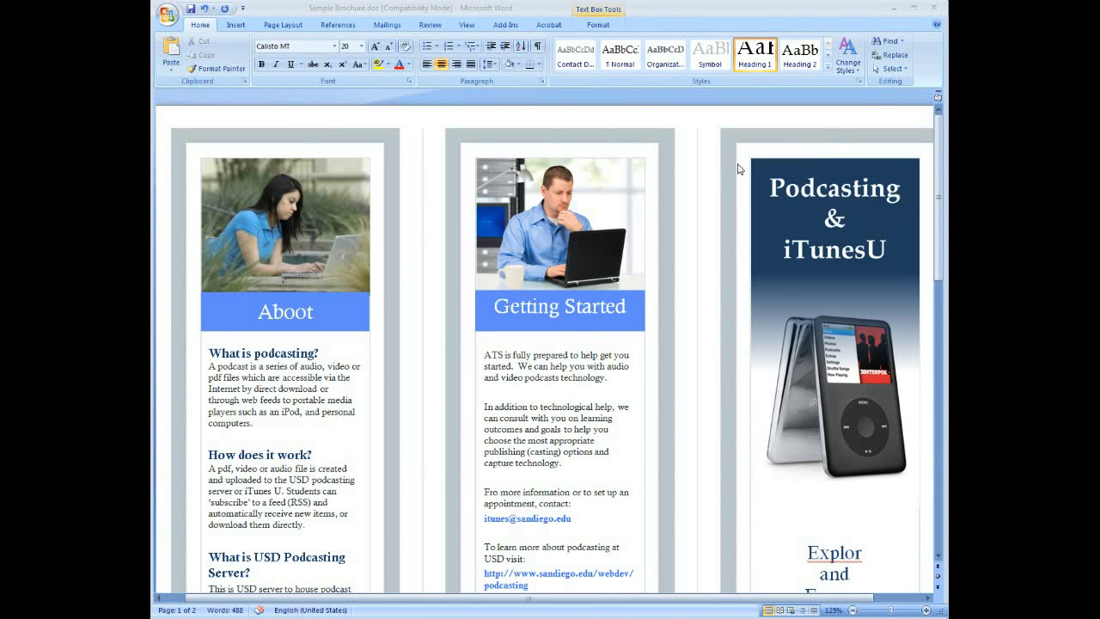
# Correct the brochure heading 'Aboot' to 'About'.
pyautogui.click(307, 312)
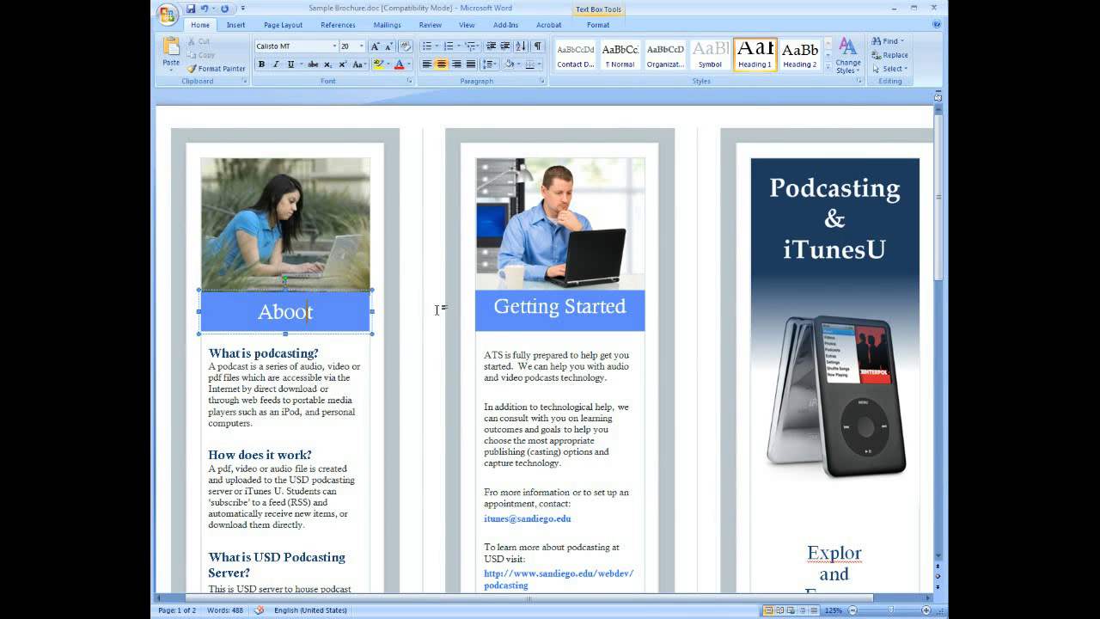
pyautogui.scroll(-2, 939, 216)
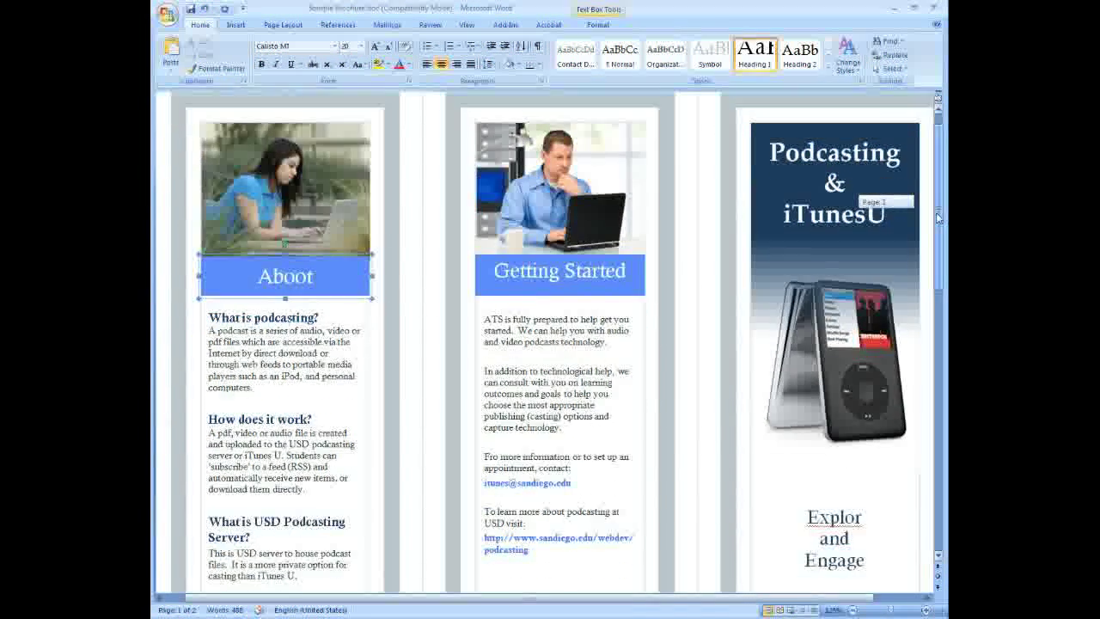
pyautogui.scroll(-1, 939, 216)
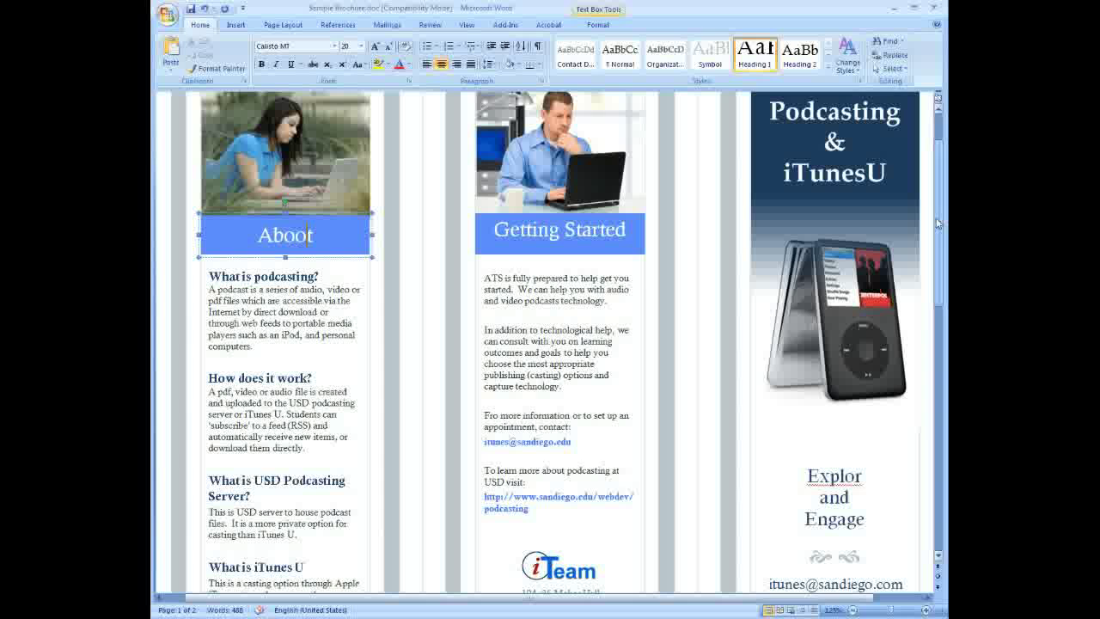
pyautogui.click(308, 260)
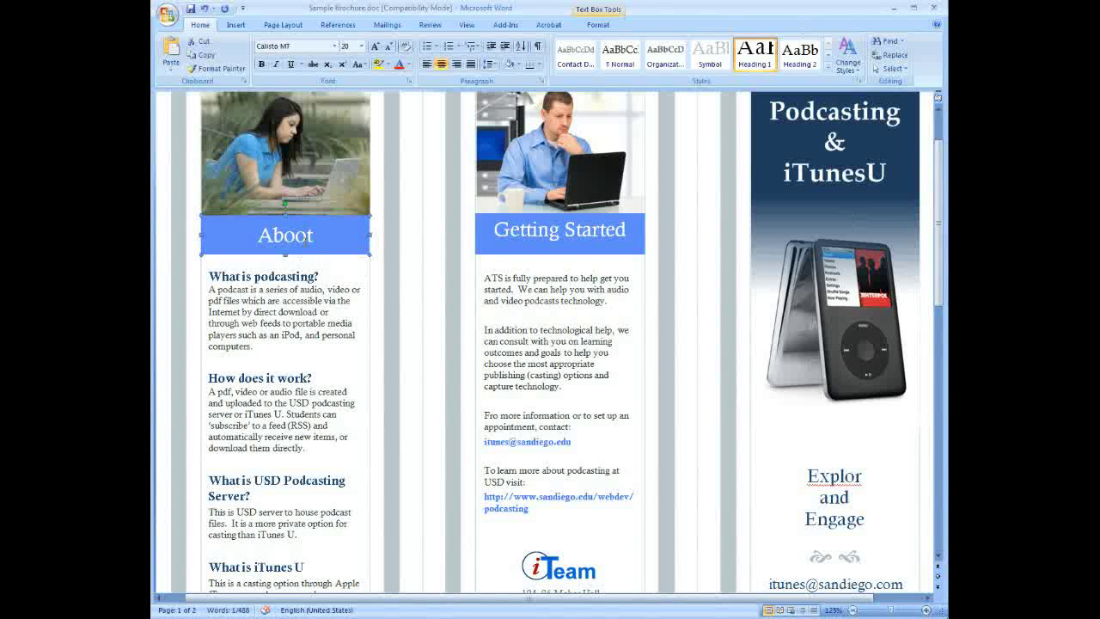
pyautogui.click(306, 234)
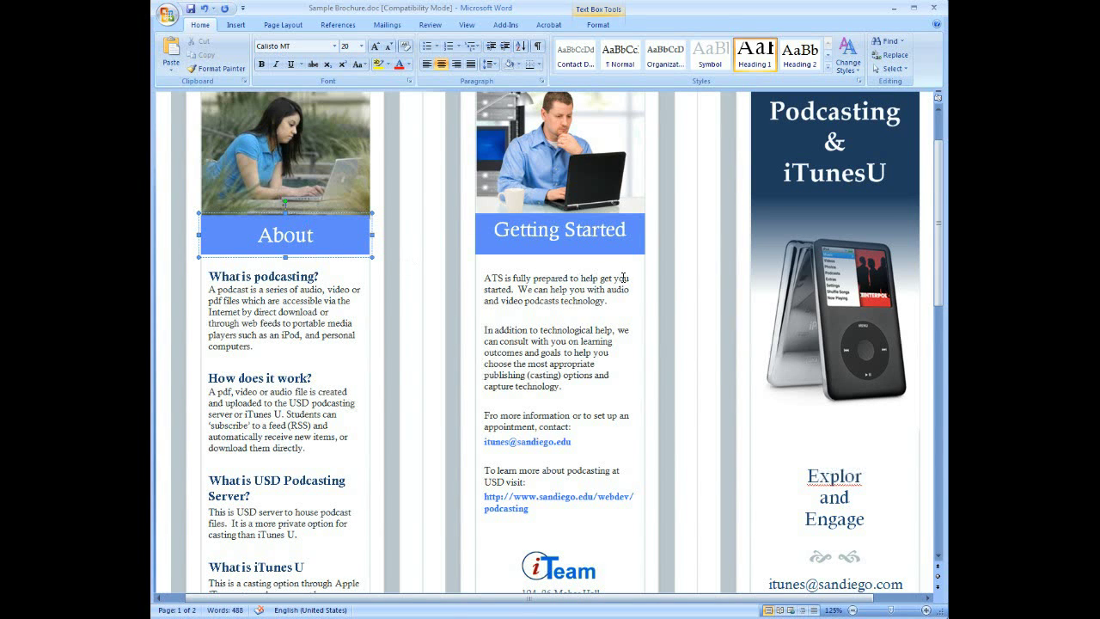
# Fix 'Explor' to 'Explore' in the Explore and Engage text.
pyautogui.click(857, 475)
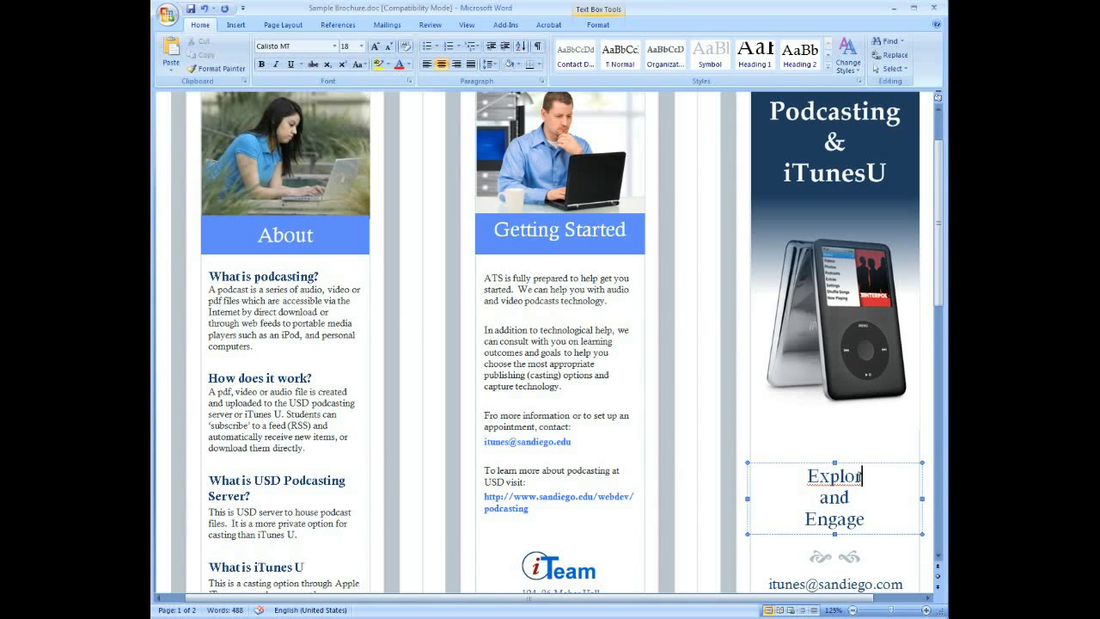
pyautogui.write('e')
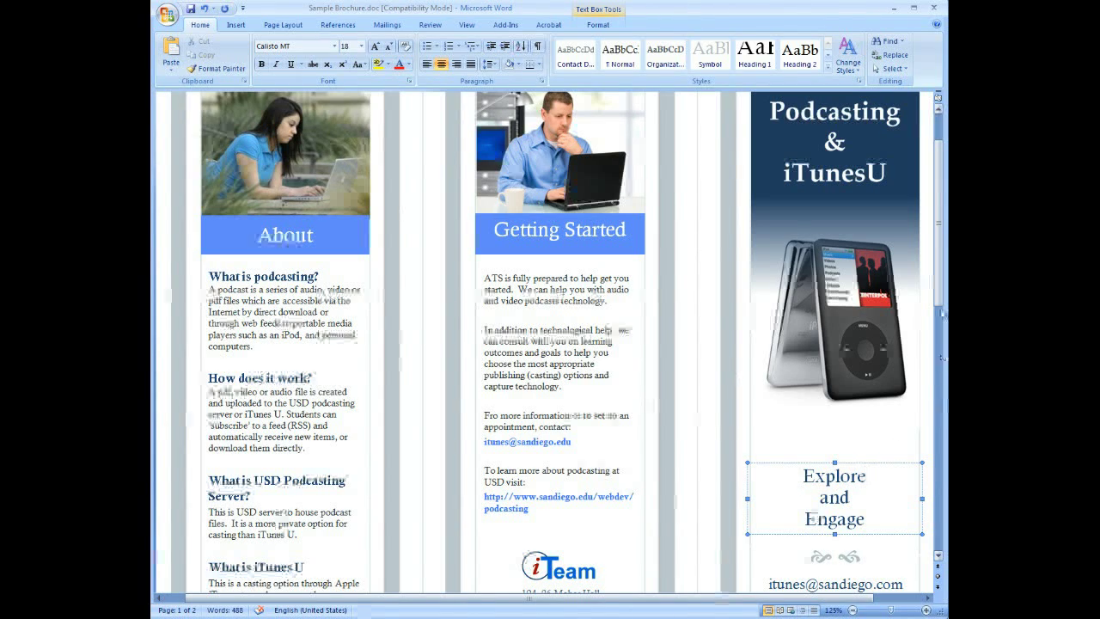
pyautogui.scroll(-3, 941, 353)
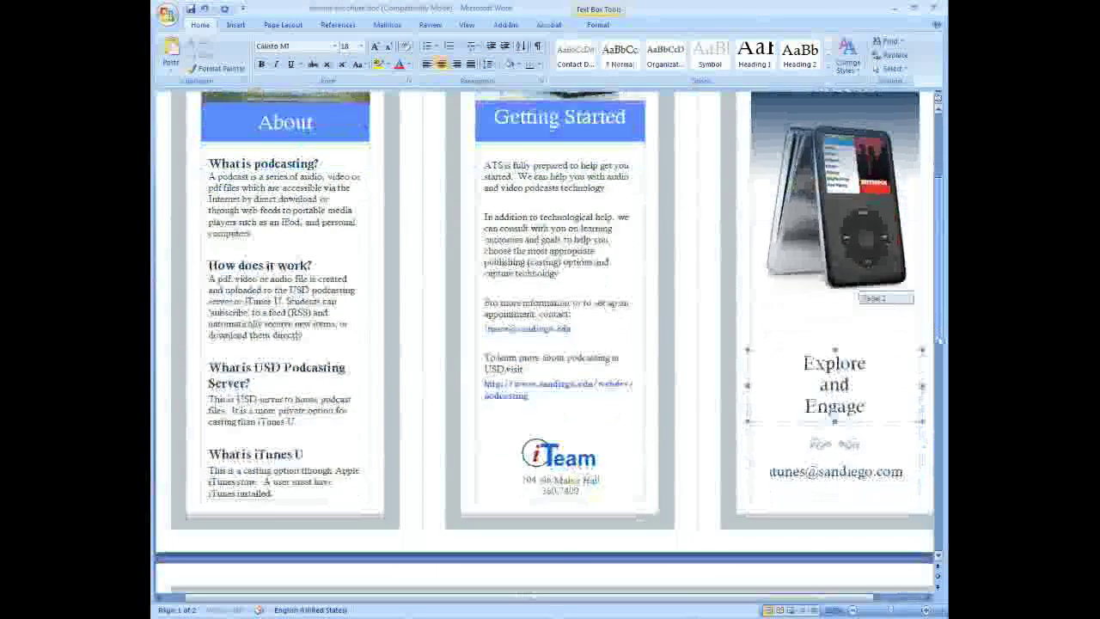
pyautogui.moveTo(939, 341); pyautogui.dragTo(939, 405)
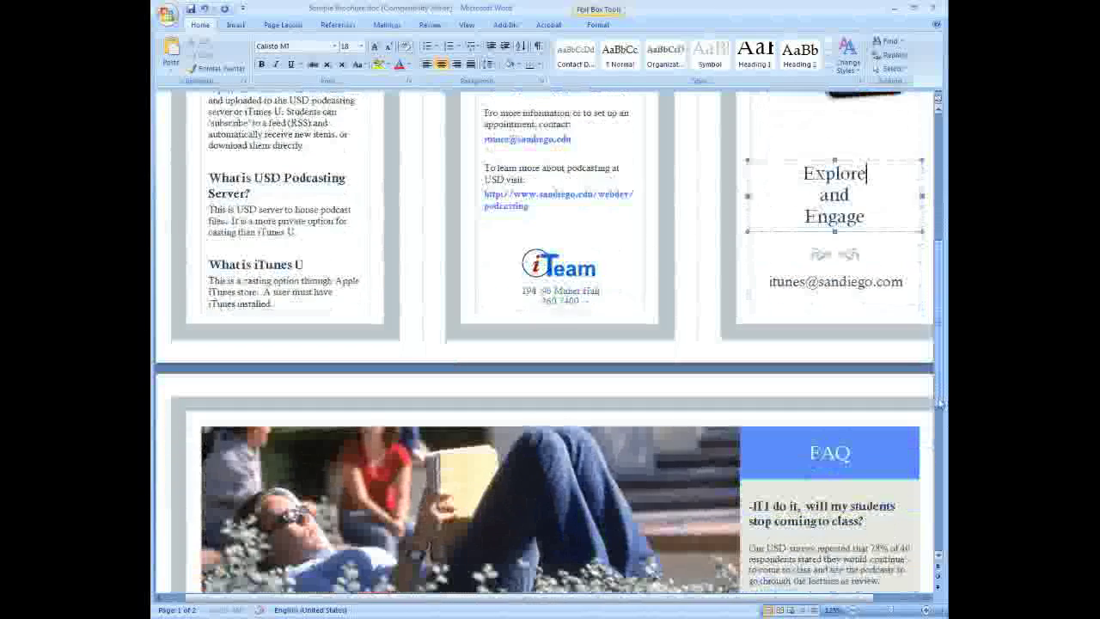
# Change the back-panel email ending from .com to .edu.
pyautogui.click(902, 282)
pyautogui.press('BackSpace')
pyautogui.press('BackSpace')
pyautogui.press('BackSpace')
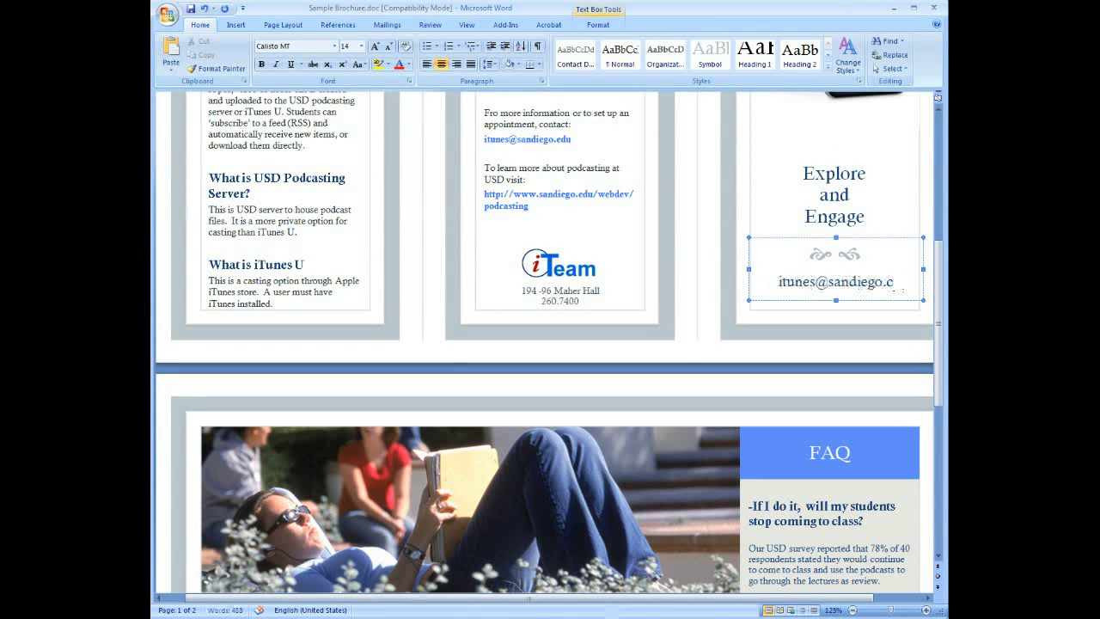
pyautogui.write('edu')
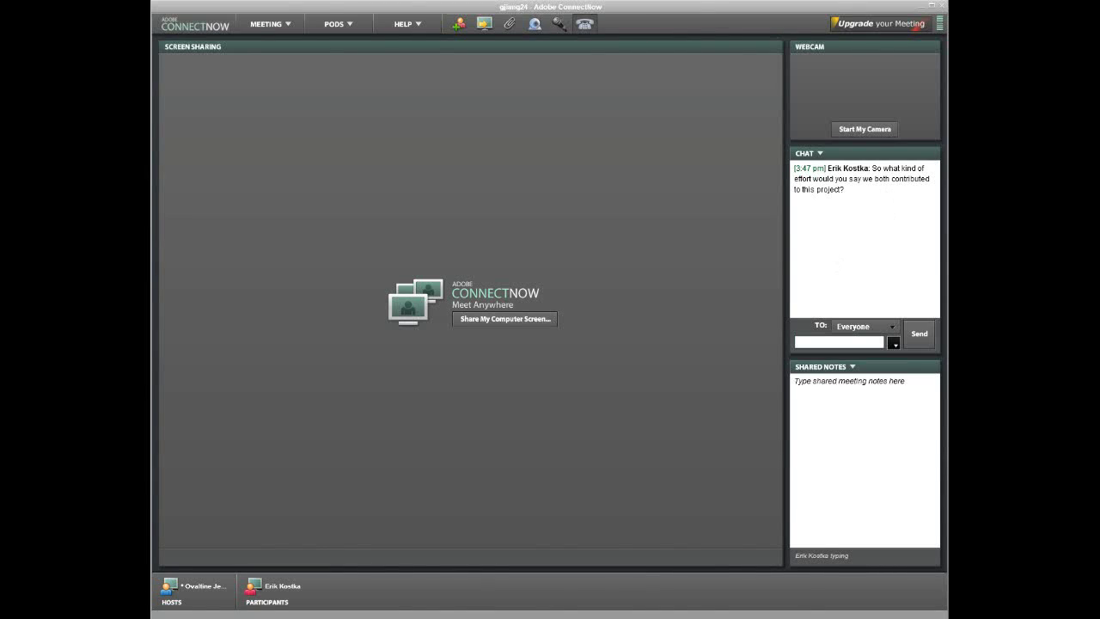
# Post 'Here, I'll pull up the old whiteboard and show ya.' and add an enlarged whiteboard.
pyautogui.write("Here, I'll pull up the old whiteboard and show ya.")
pyautogui.click(927, 345)
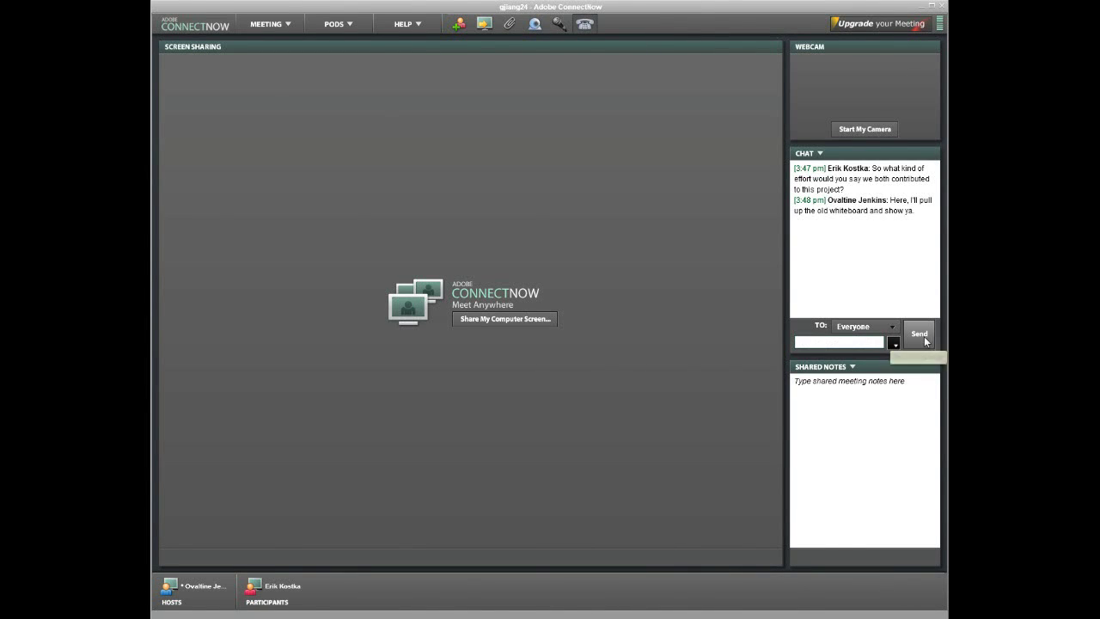
pyautogui.click(333, 24)
pyautogui.click(359, 105)
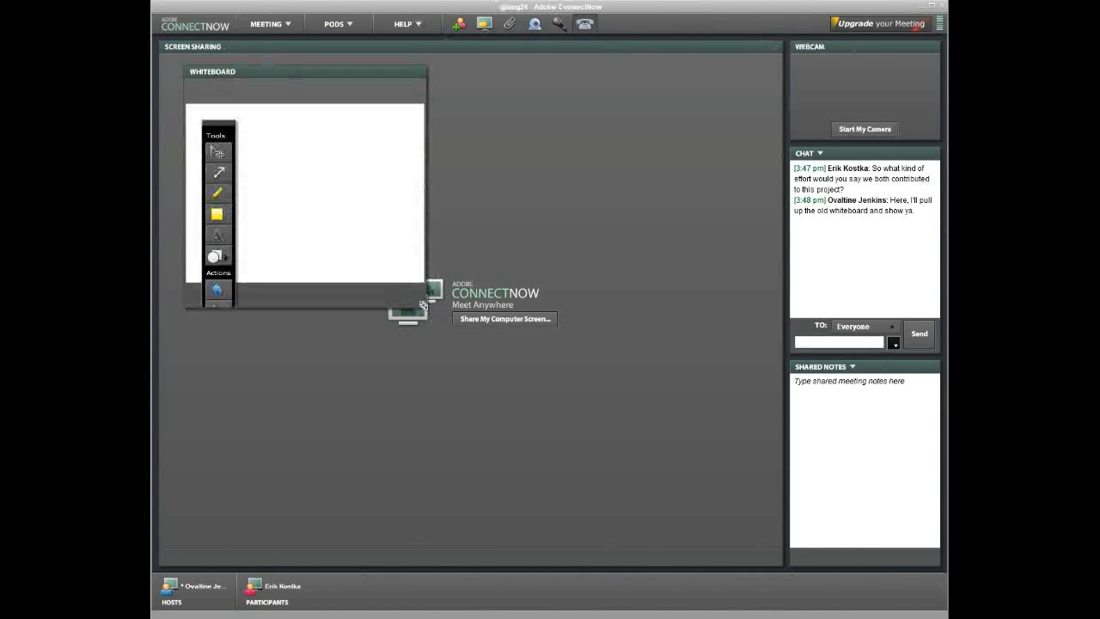
pyautogui.moveTo(423, 305)
pyautogui.mouseDown()
pyautogui.moveTo(678, 500)
pyautogui.moveTo(769, 532)
pyautogui.mouseUp()
# Draw two overlapping ellipses on the whiteboard for the Venn diagram.
pyautogui.click(215, 241)
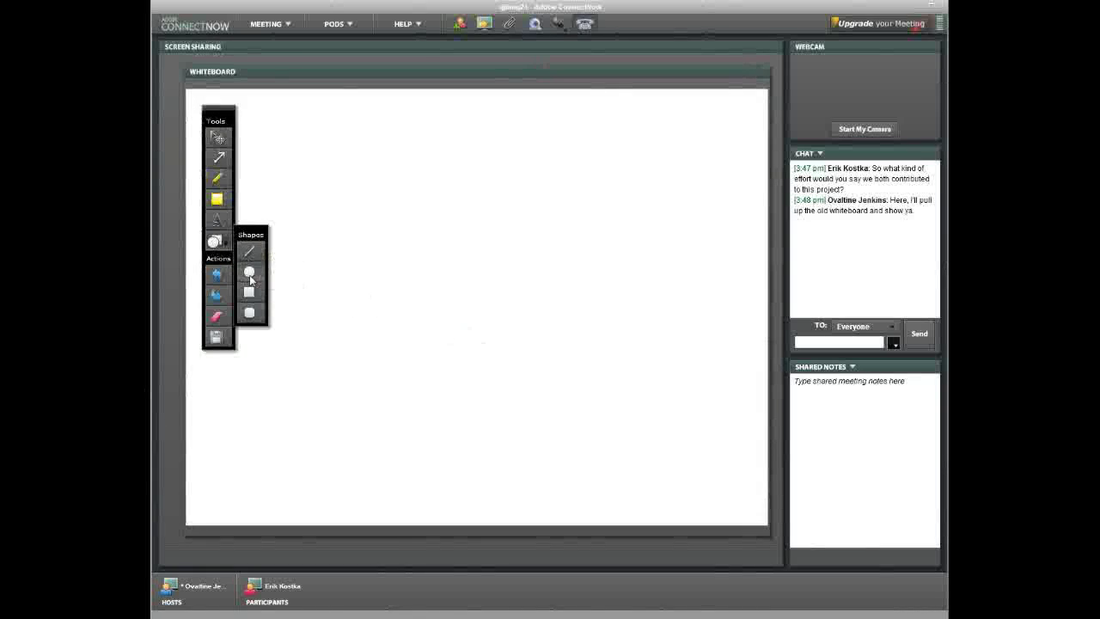
pyautogui.click(249, 273)
pyautogui.click(261, 124)
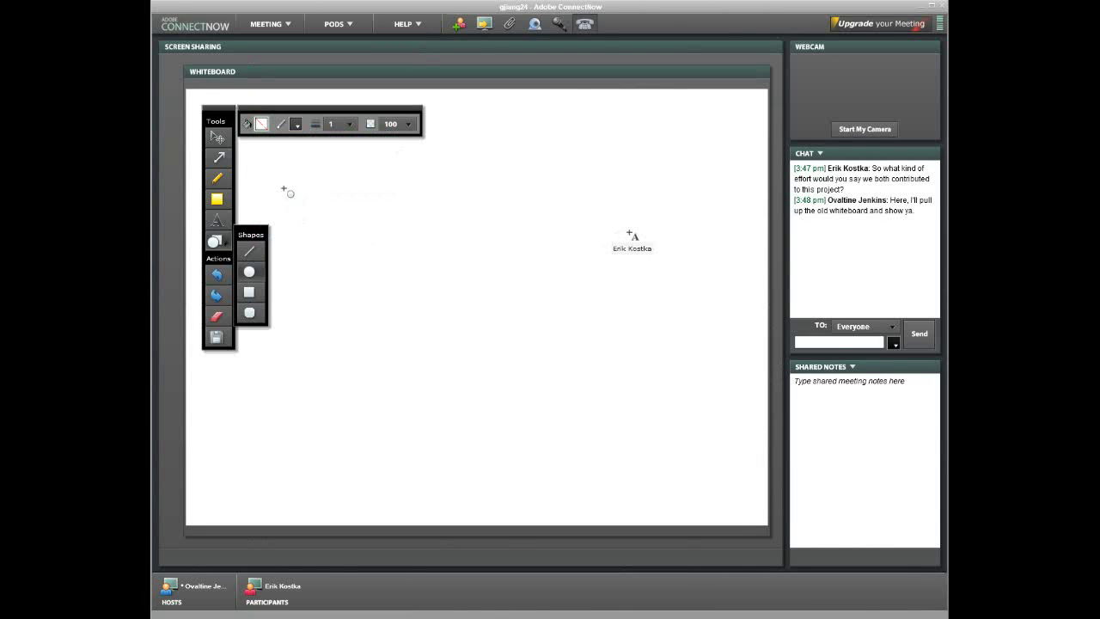
pyautogui.moveTo(283, 187); pyautogui.dragTo(559, 393)
pyautogui.moveTo(753, 173)
pyautogui.mouseDown()
pyautogui.moveTo(412, 381)
pyautogui.moveTo(443, 398)
pyautogui.mouseUp()
# Label the left ellipse SWEAT and the right ellipse BLOOOOD.
pyautogui.click(216, 220)
pyautogui.click(339, 278)
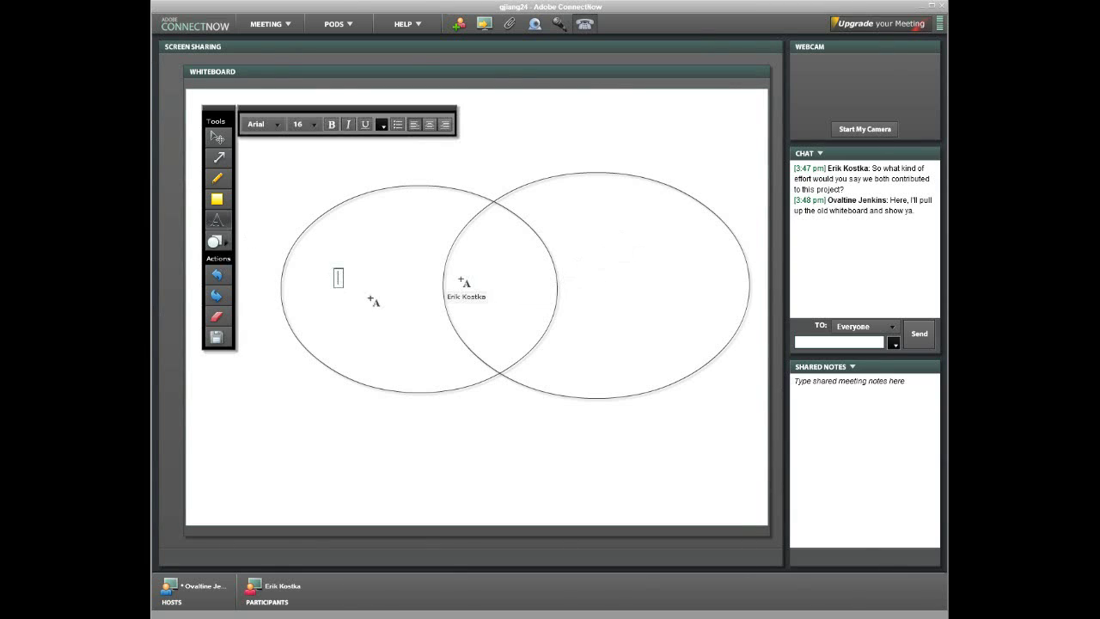
pyautogui.write('SWEAT')
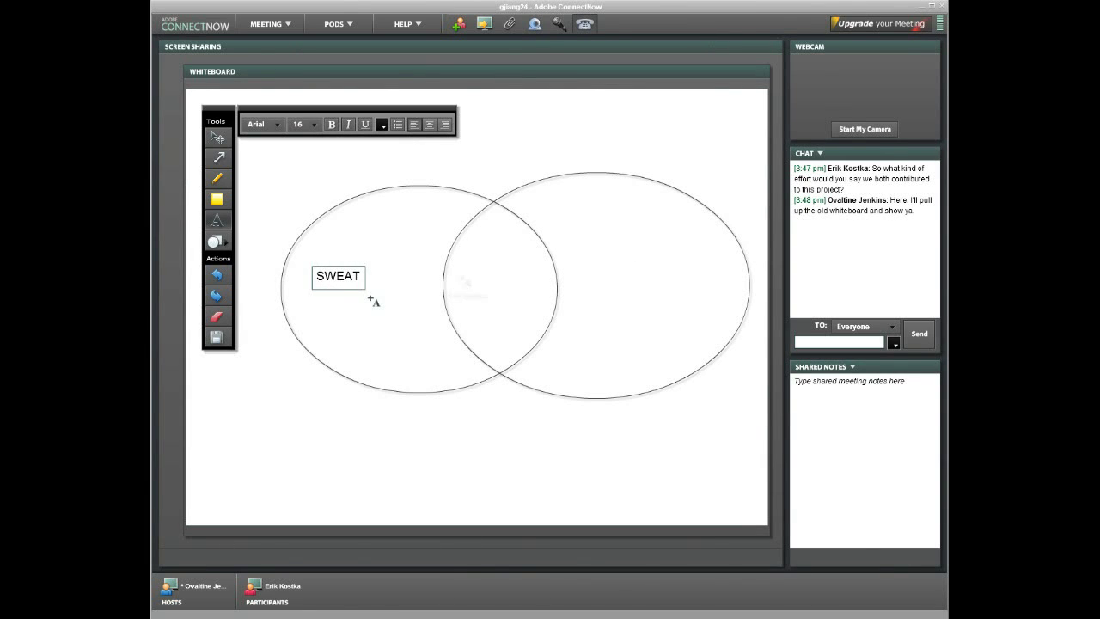
pyautogui.click(599, 274)
pyautogui.write('BLOO')
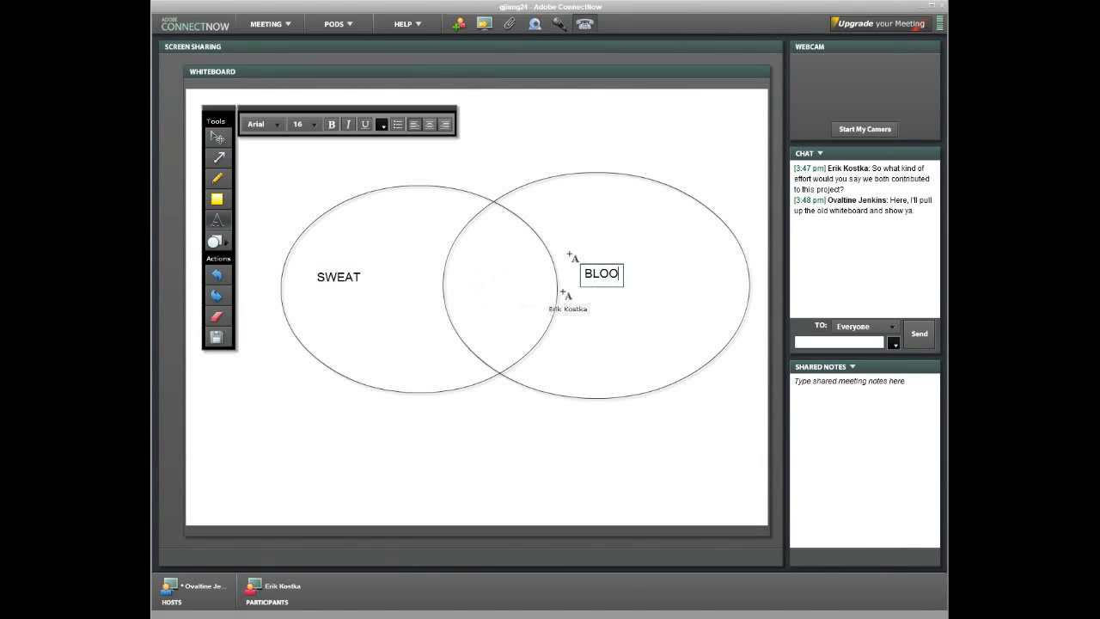
pyautogui.write('OOD')
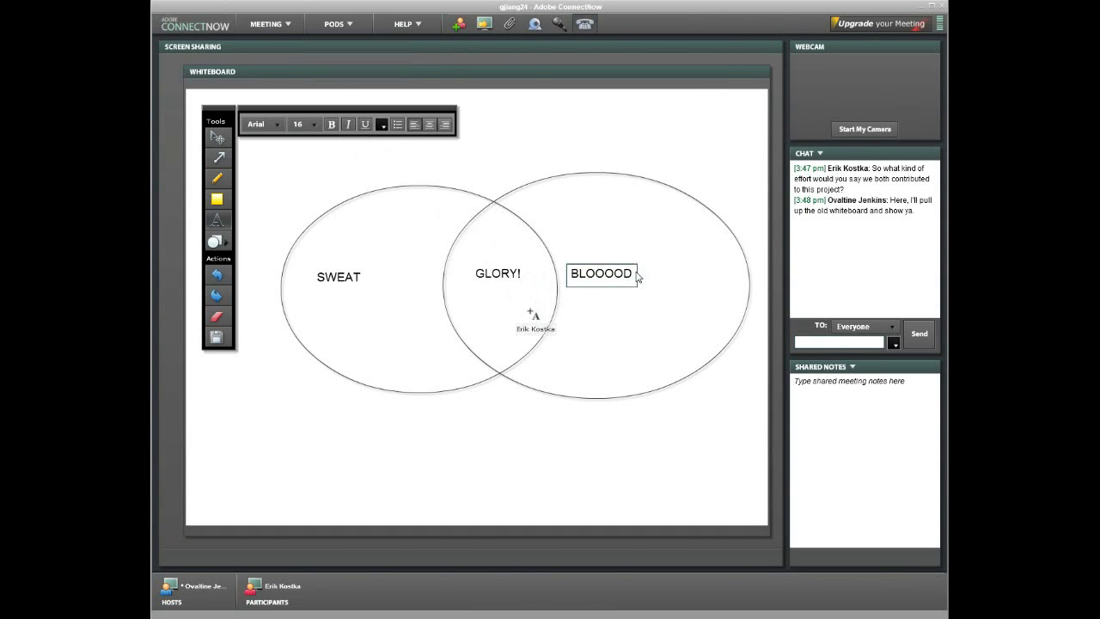
pyautogui.click(719, 246)
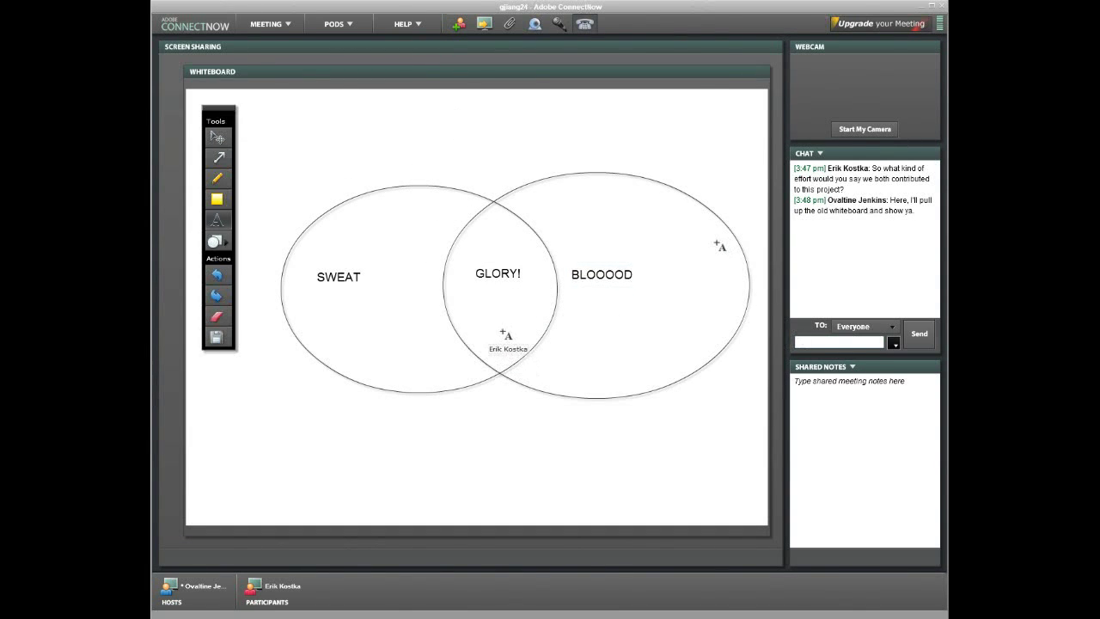
pyautogui.click(820, 342)
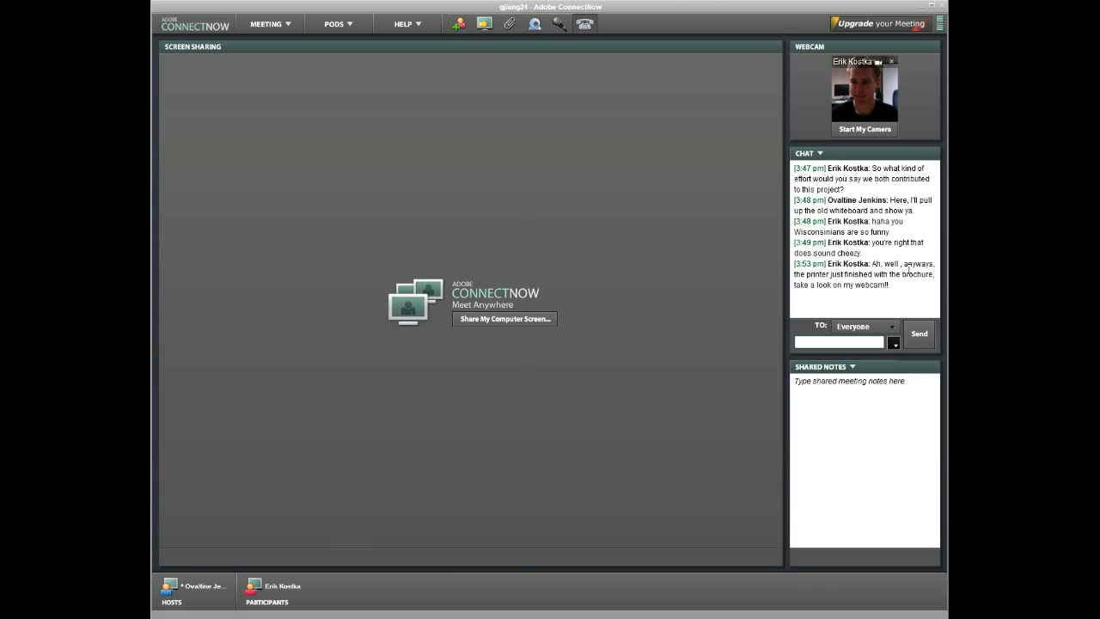
pyautogui.click(814, 343)
pyautogui.write('Looks great!')
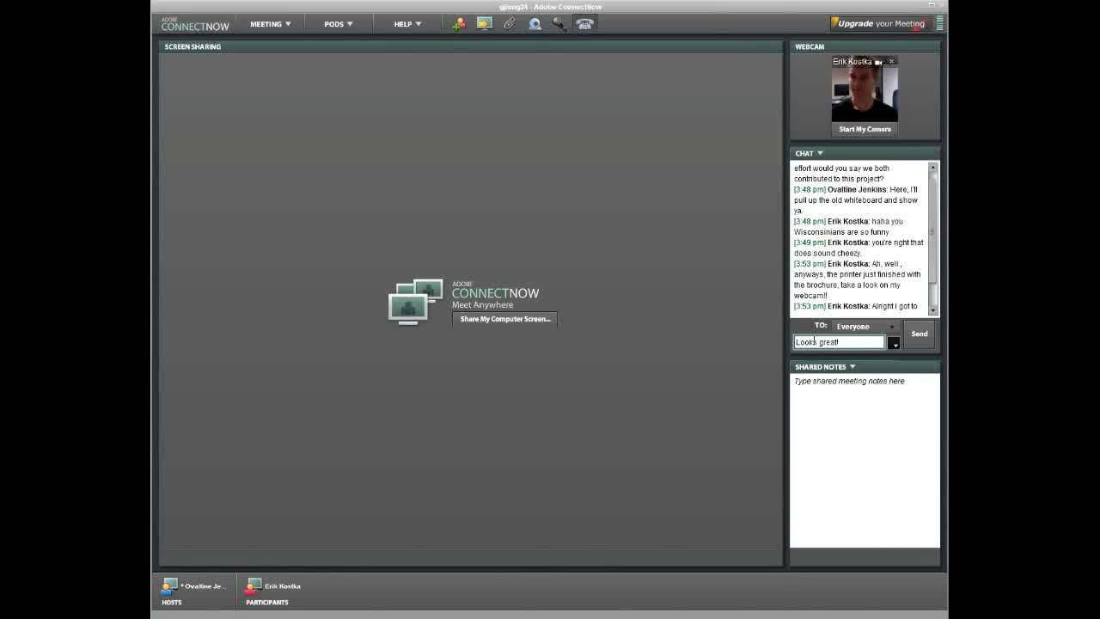
pyautogui.moveTo(932, 249); pyautogui.dragTo(940, 296)
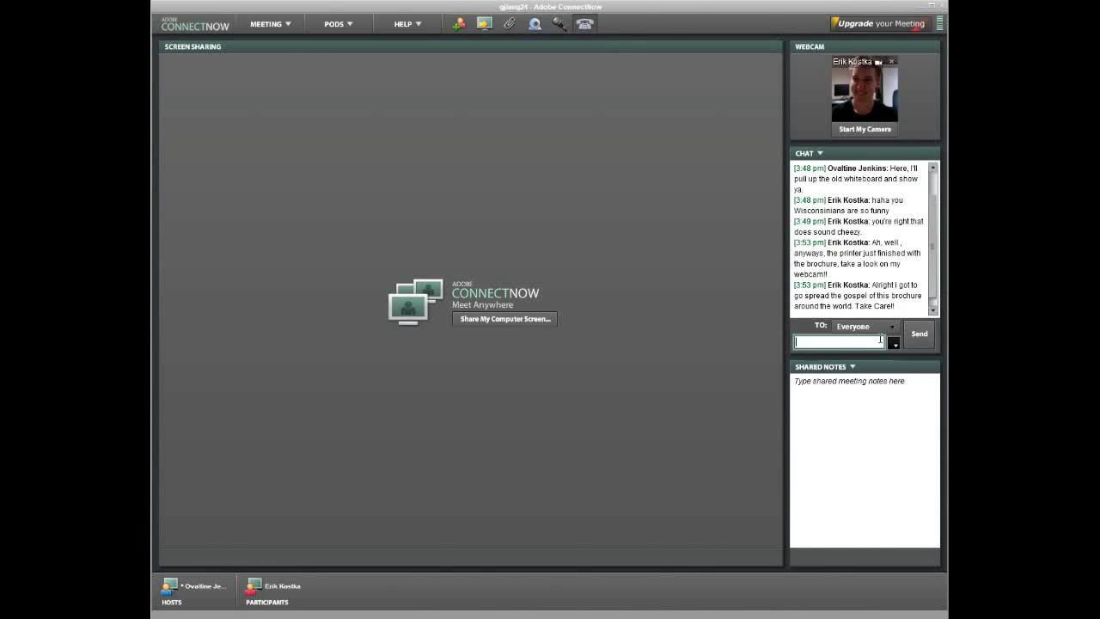
pyautogui.write('Go')
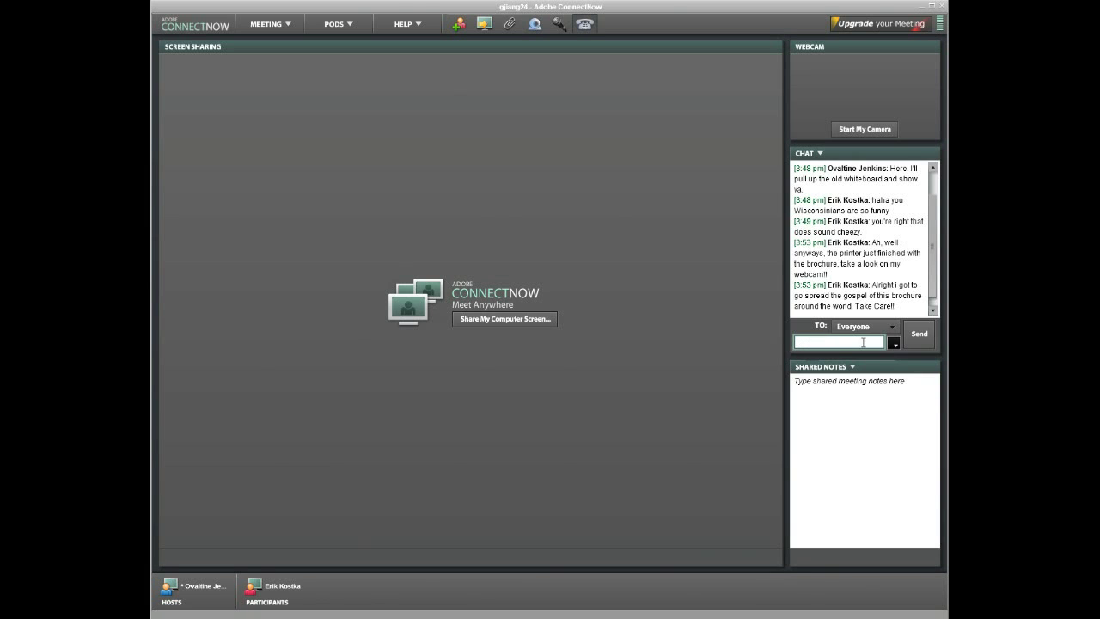